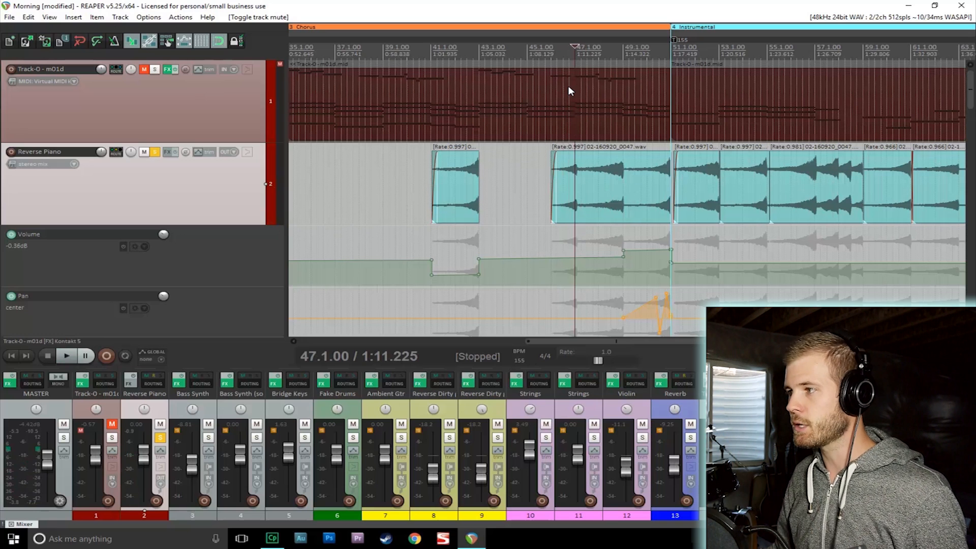
- Play and stop the song around the chorus-to-instrumental transition to hear the existing reverse piano automation
{"action": "key", "text": "space"}
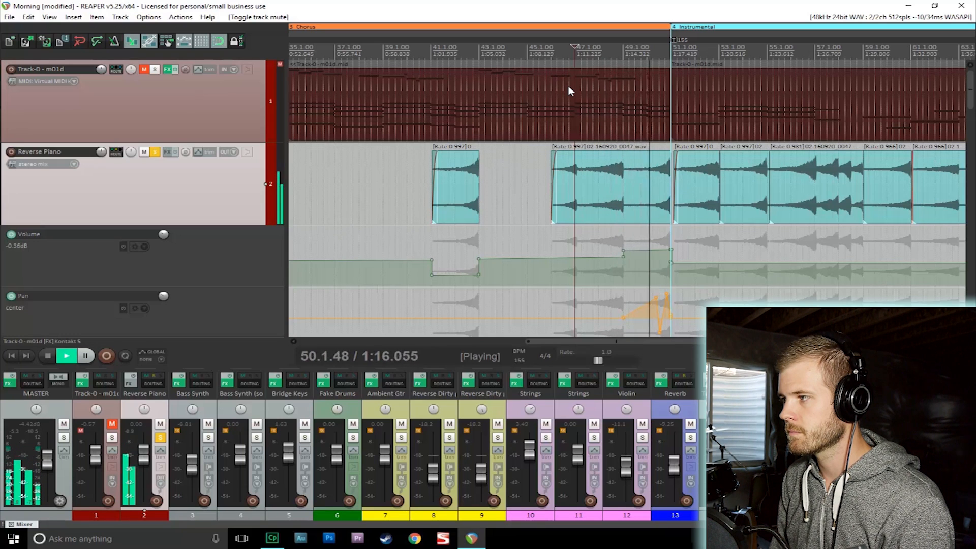
{"action": "key", "text": "space"}
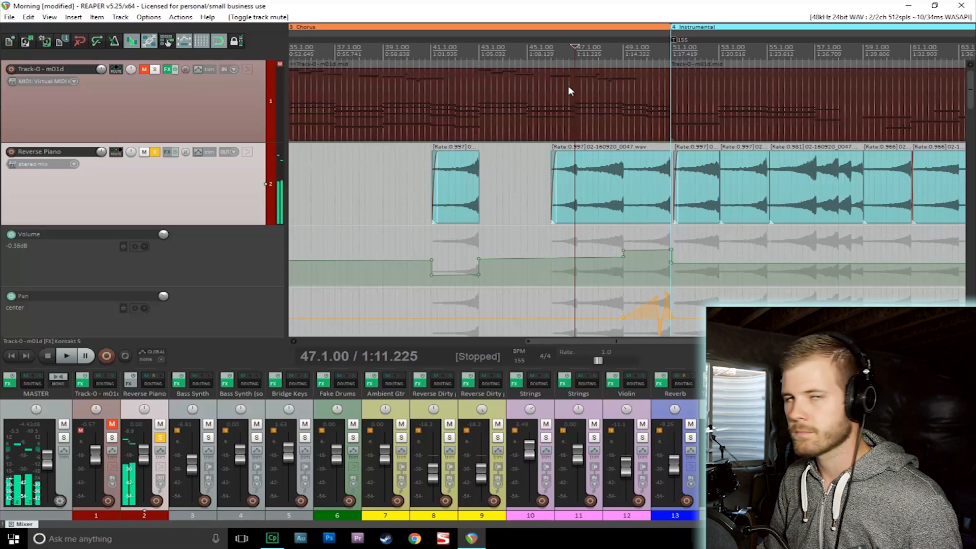
{"action": "key", "text": "space"}
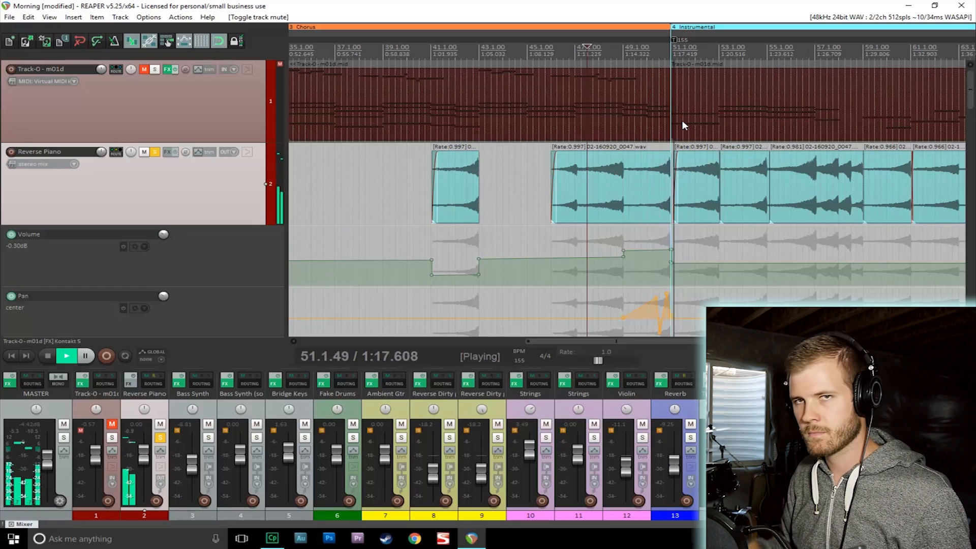
{"action": "key", "text": "space"}
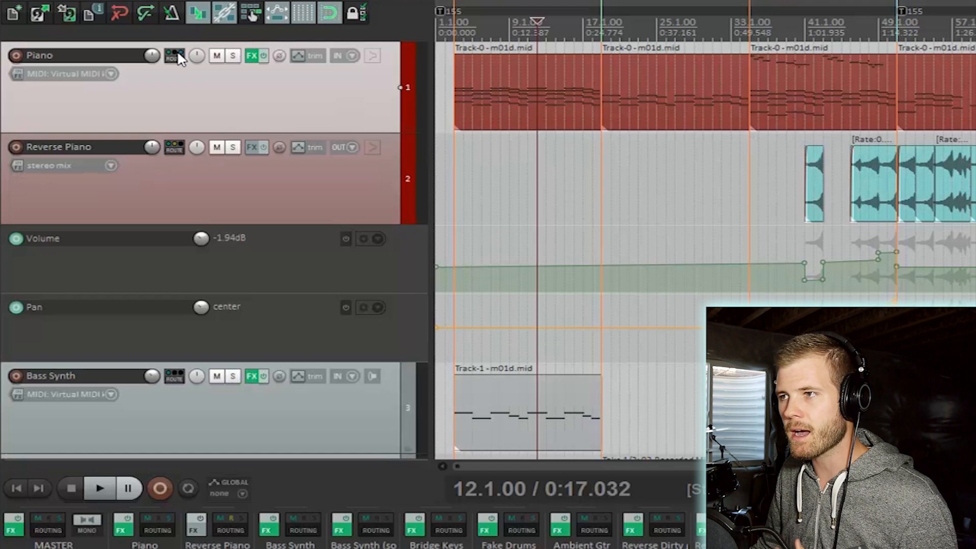
{"action": "left_click", "coordinate": [219, 58]}
{"action": "left_click", "coordinate": [218, 58]}
{"action": "left_click", "coordinate": [234, 59]}
{"action": "left_click", "coordinate": [234, 57]}
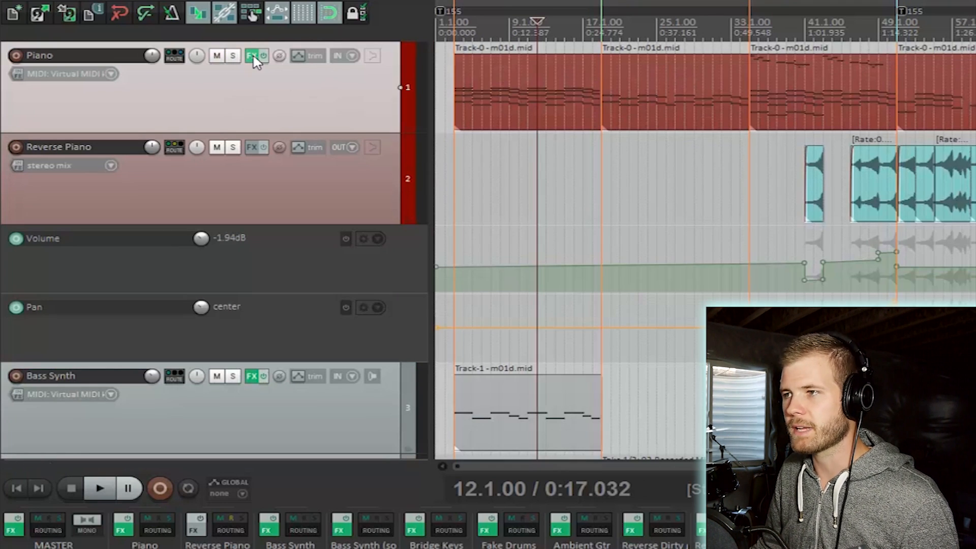
- Open the Piano track's envelope settings and enable the Volume and Pan track envelopes
{"action": "left_click", "coordinate": [299, 56]}
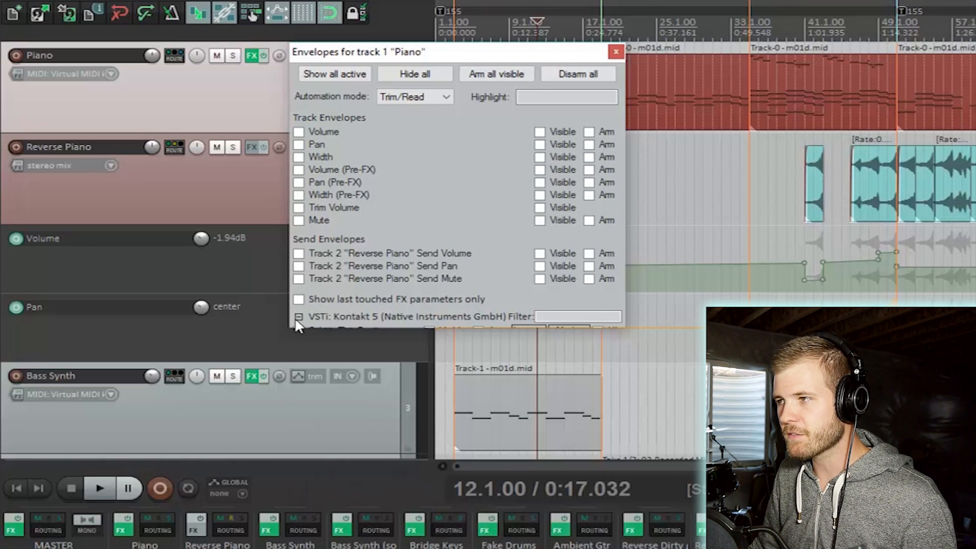
{"action": "left_click", "coordinate": [299, 316]}
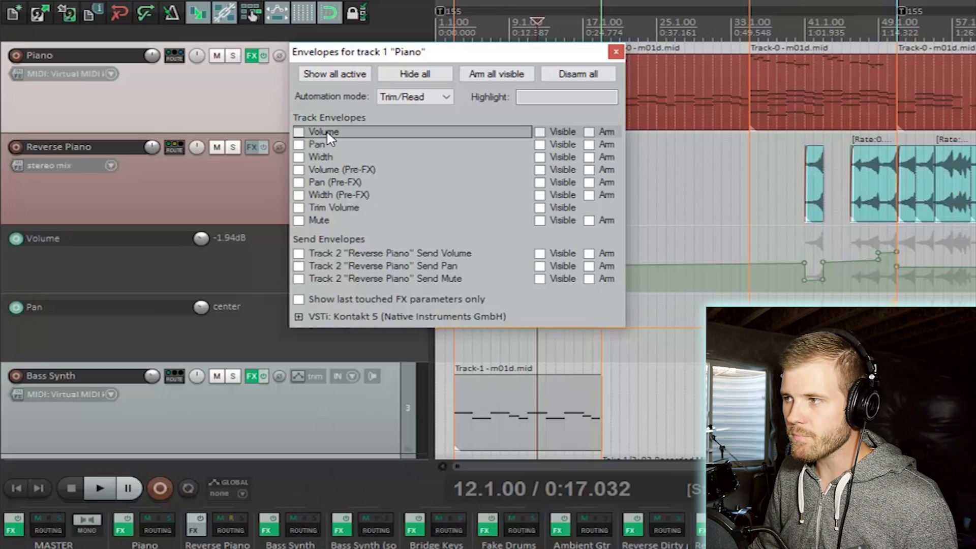
{"action": "left_click", "coordinate": [299, 133]}
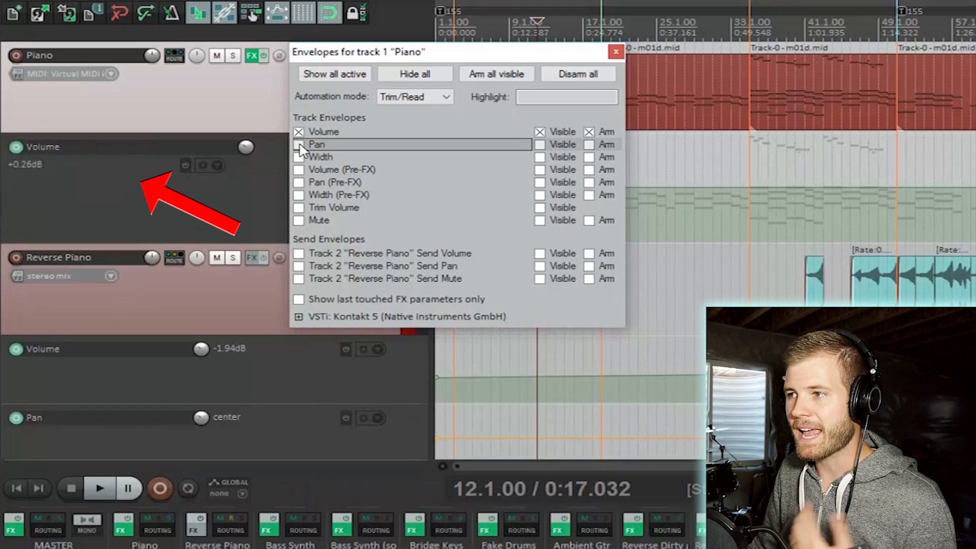
{"action": "left_click", "coordinate": [299, 145]}
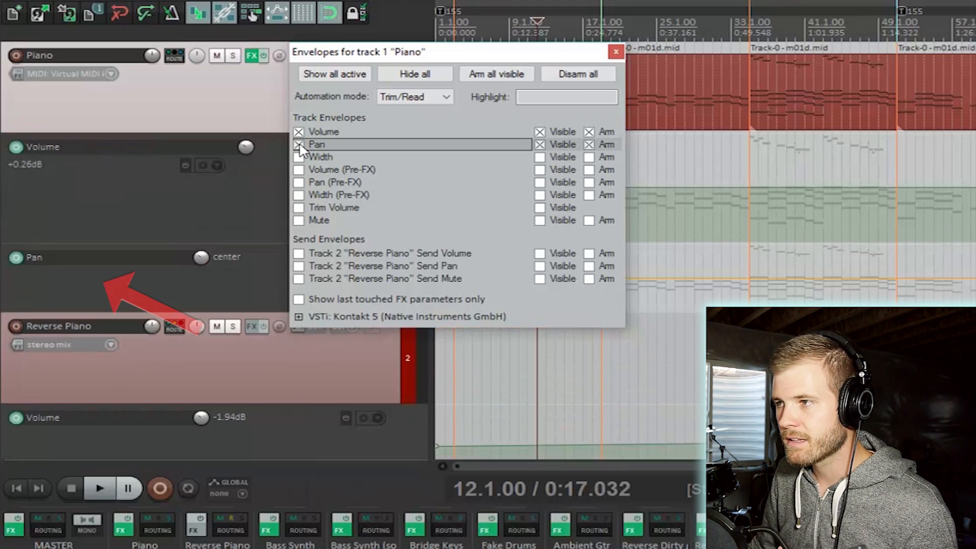
{"action": "key", "text": "Escape"}
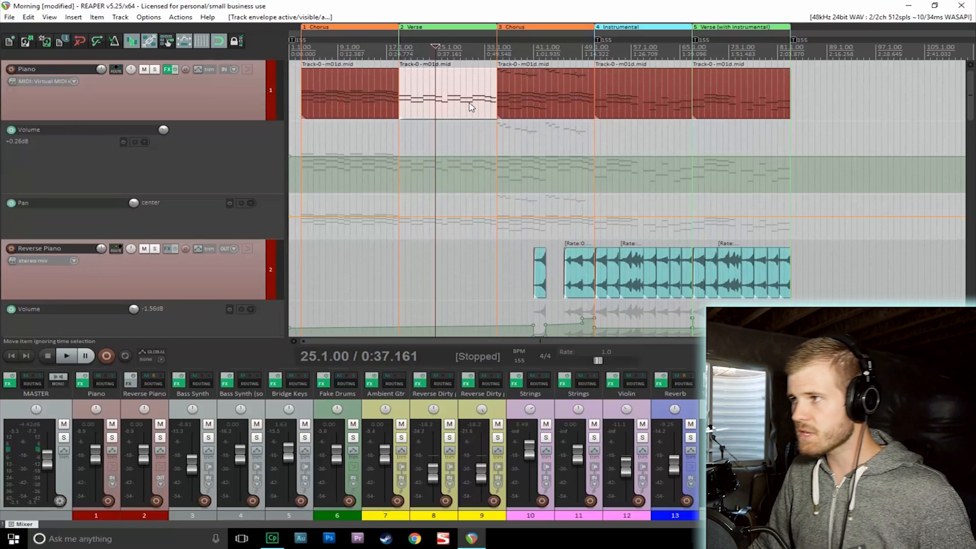
- Insert volume points at the start and end of the Piano's verse and lower that segment to about -4.4 dB
{"action": "scroll", "coordinate": [472, 106], "scroll_direction": "up", "scroll_amount": 3}
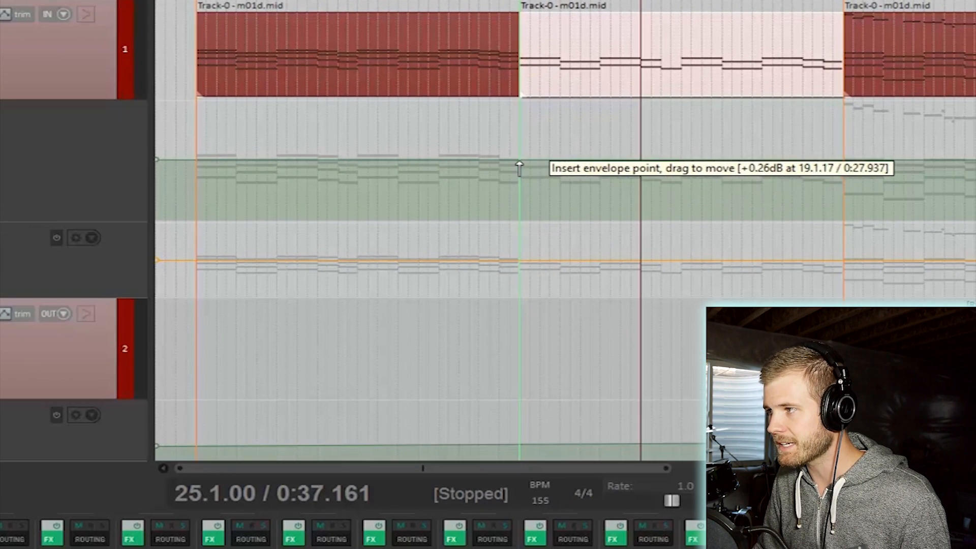
{"action": "left_click", "coordinate": [519, 163]}
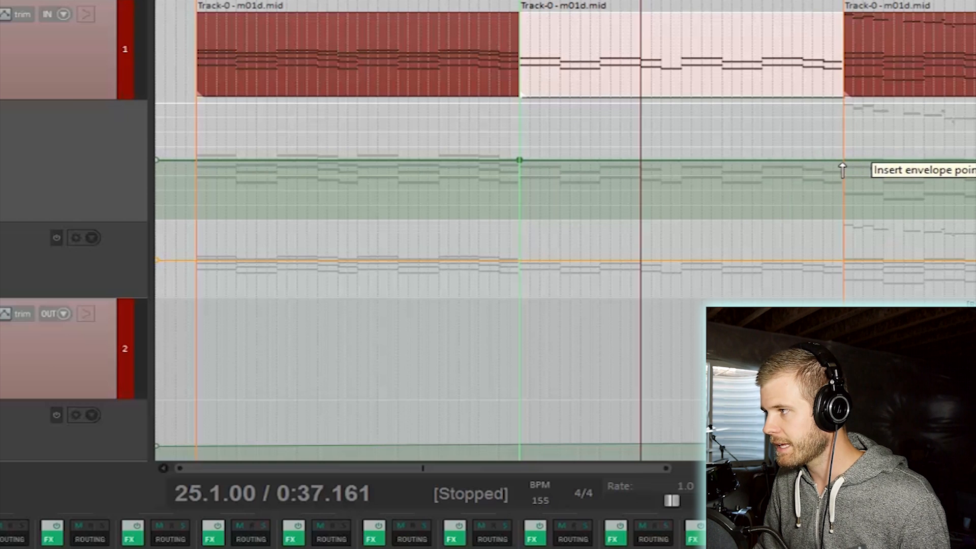
{"action": "left_click", "coordinate": [833, 164]}
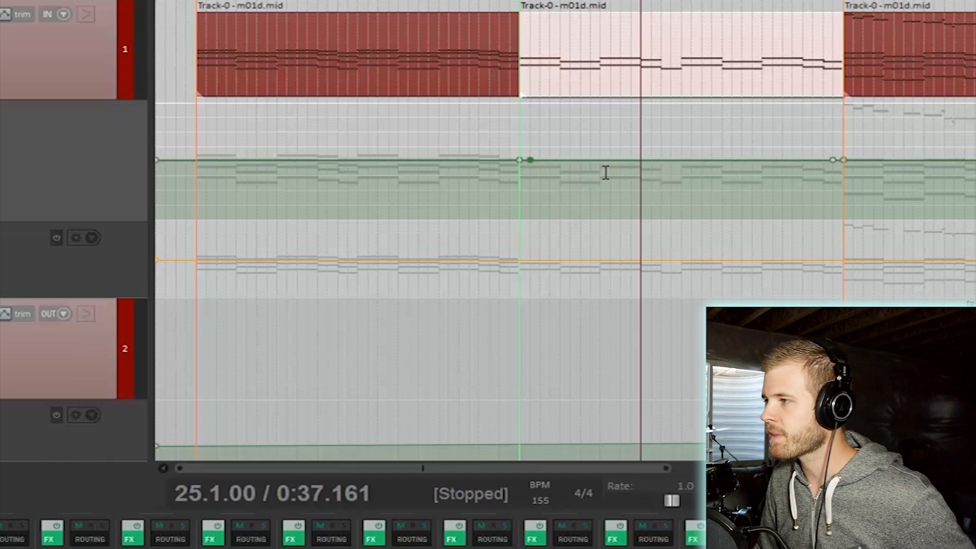
{"action": "left_click_drag", "start_coordinate": [721, 160], "coordinate": [714, 139]}
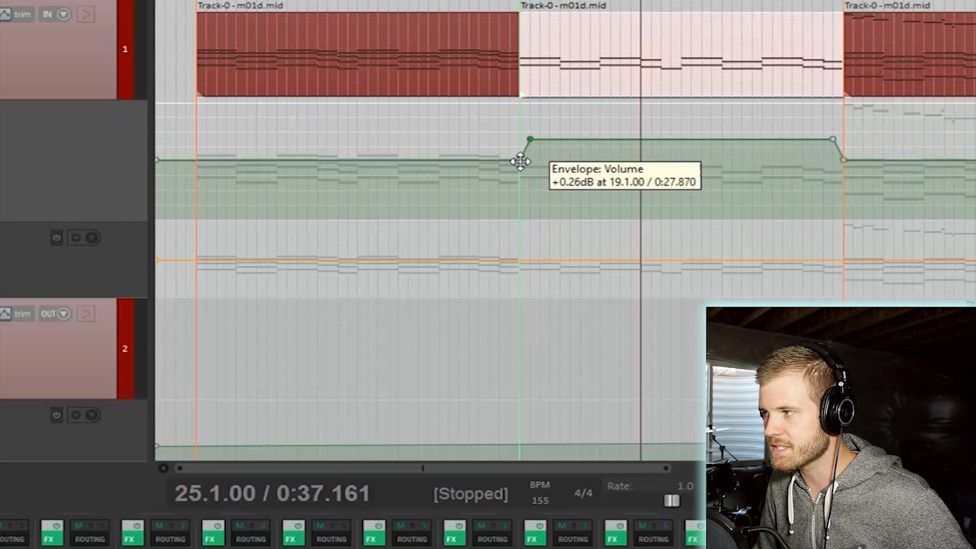
{"action": "left_click_drag", "start_coordinate": [702, 131], "coordinate": [723, 196]}
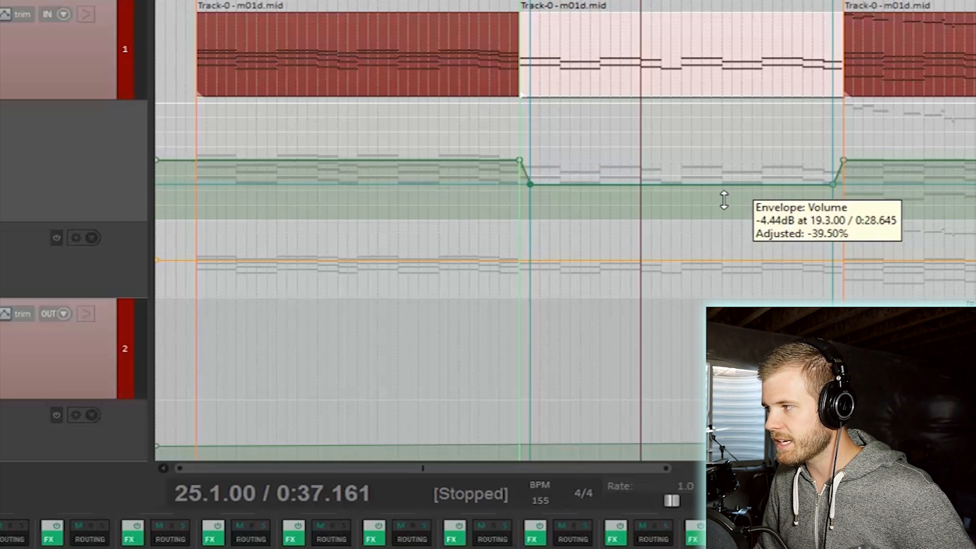
- Drag the verse's closing volume point up to about +5.4 dB and move it back near bar 21
{"action": "left_click_drag", "start_coordinate": [830, 186], "coordinate": [792, 111]}
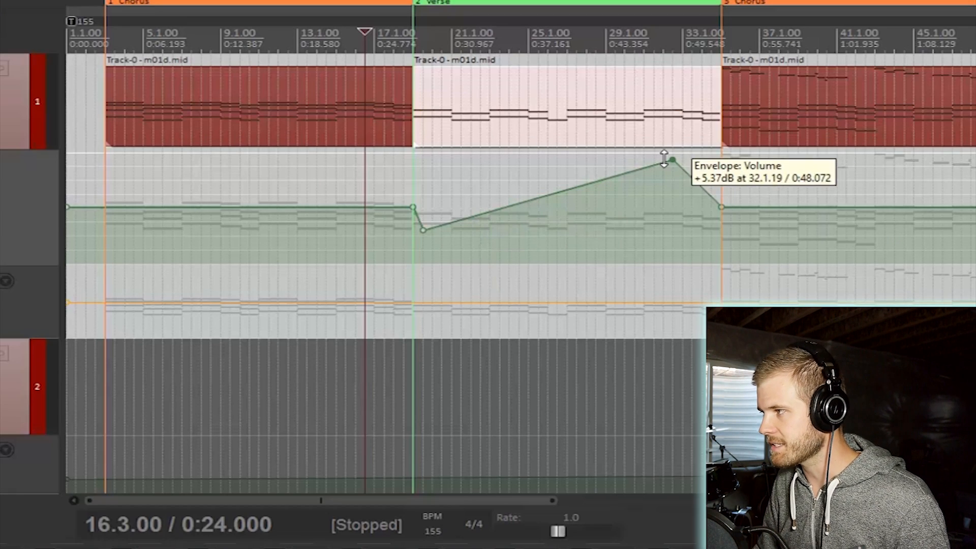
{"action": "left_click_drag", "start_coordinate": [714, 149], "coordinate": [487, 134]}
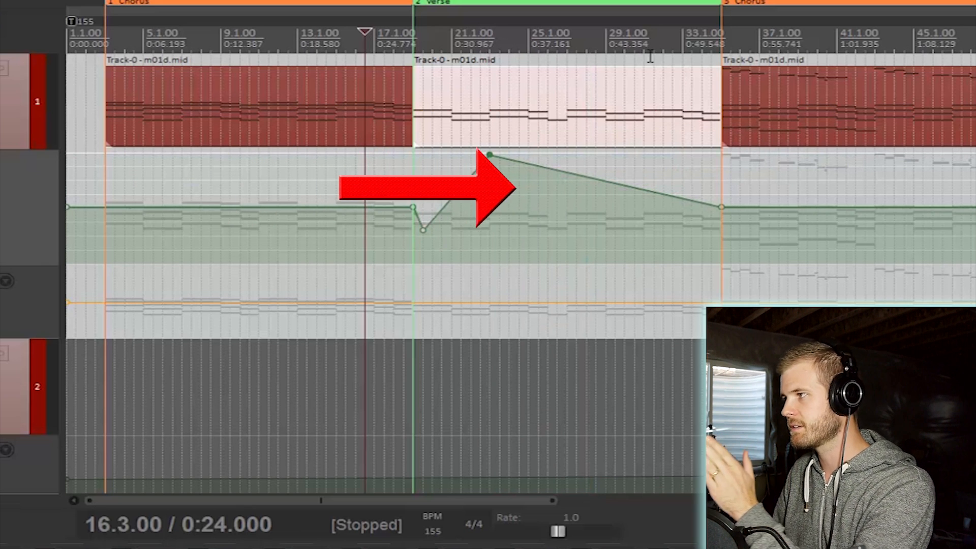
{"action": "left_click_drag", "start_coordinate": [488, 156], "coordinate": [461, 134]}
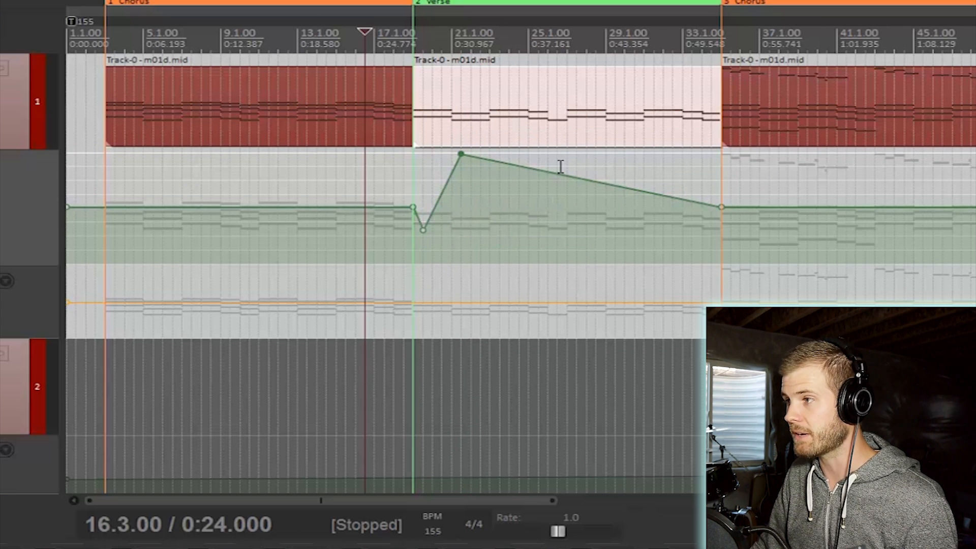
- During playback, pull a volume point into a dip near bar 29 and raise the point before the chorus
{"action": "key", "text": "space"}
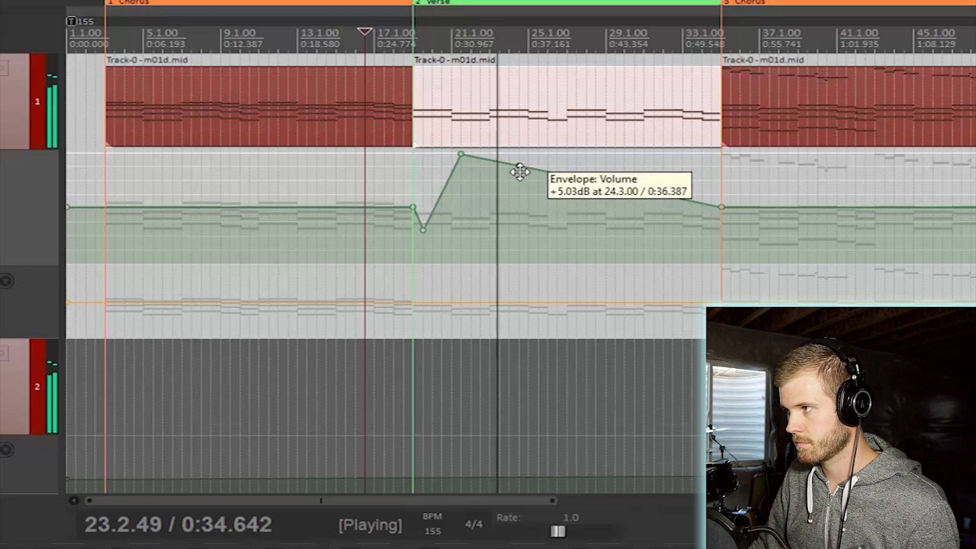
{"action": "left_click_drag", "start_coordinate": [533, 173], "coordinate": [612, 331]}
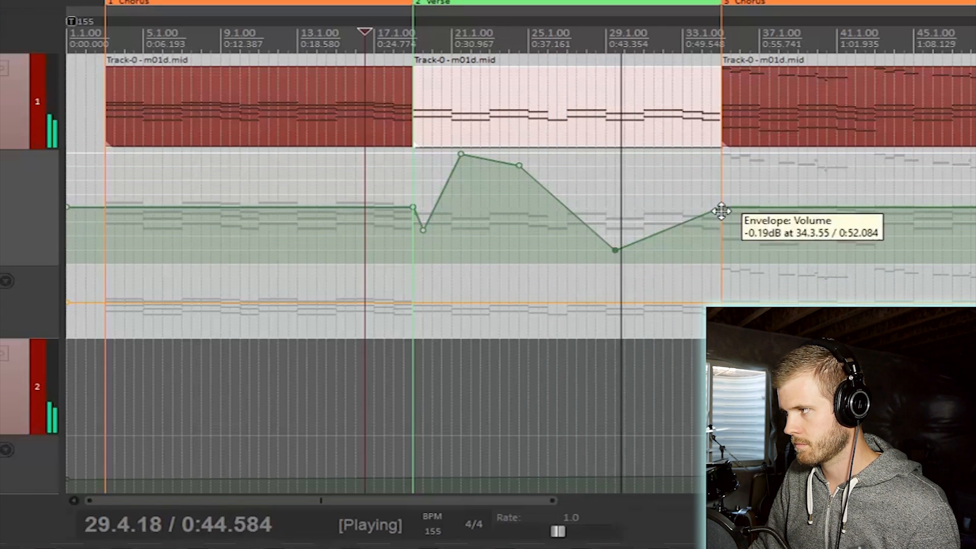
{"action": "left_click_drag", "start_coordinate": [725, 204], "coordinate": [689, 113]}
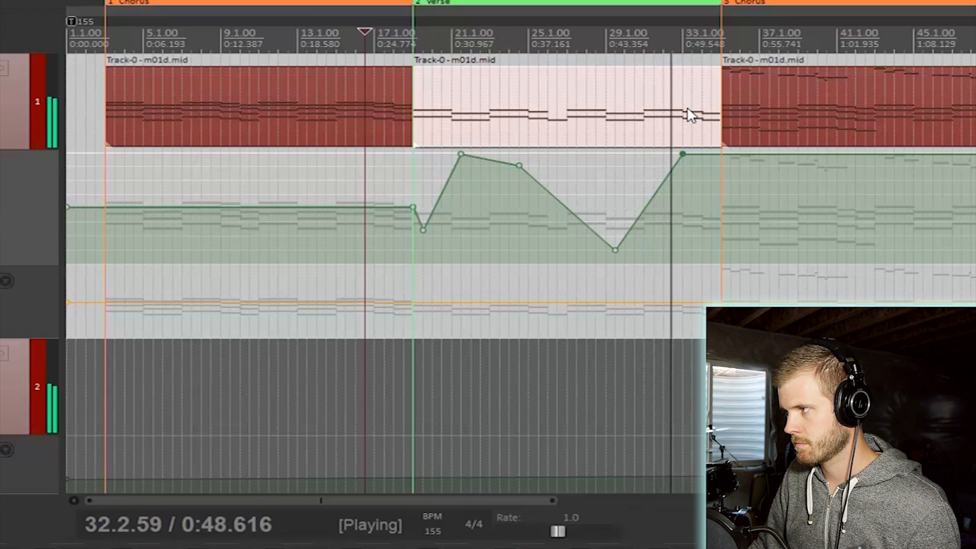
{"action": "key", "text": "space"}
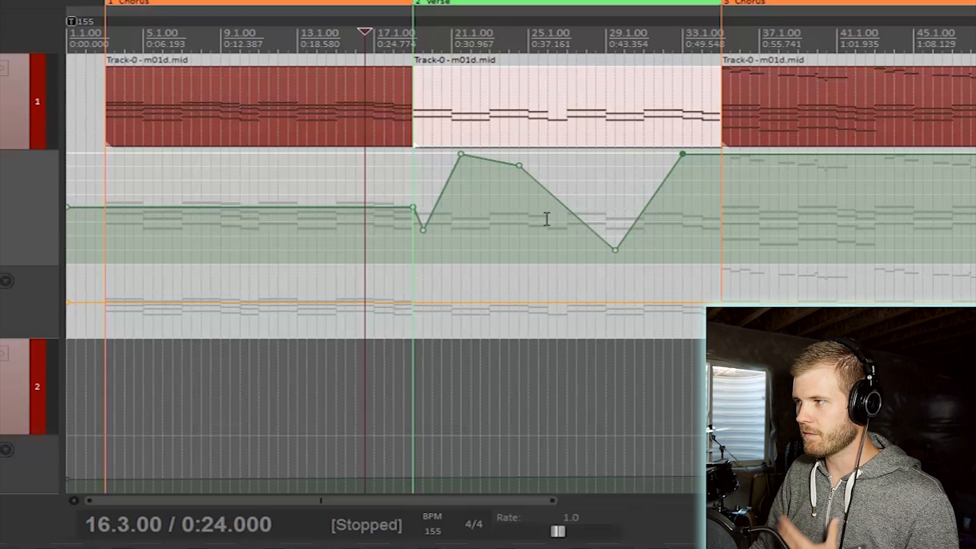
- Add three more volume points in the verse and pull the segments after the peak down to about -3.9 dB
{"action": "left_click", "coordinate": [548, 199]}
{"action": "left_click", "coordinate": [500, 161]}
{"action": "left_click", "coordinate": [364, 207]}
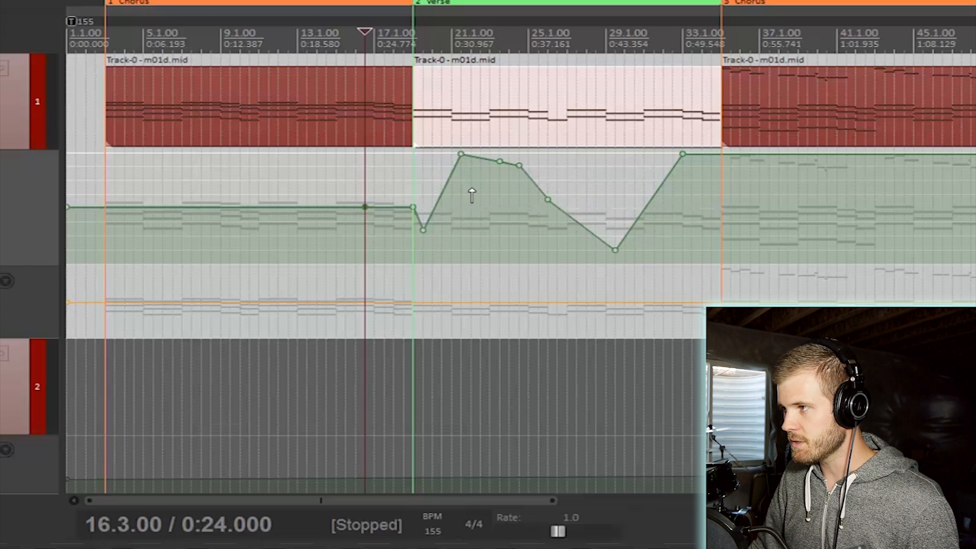
{"action": "left_click_drag", "start_coordinate": [472, 157], "coordinate": [490, 263]}
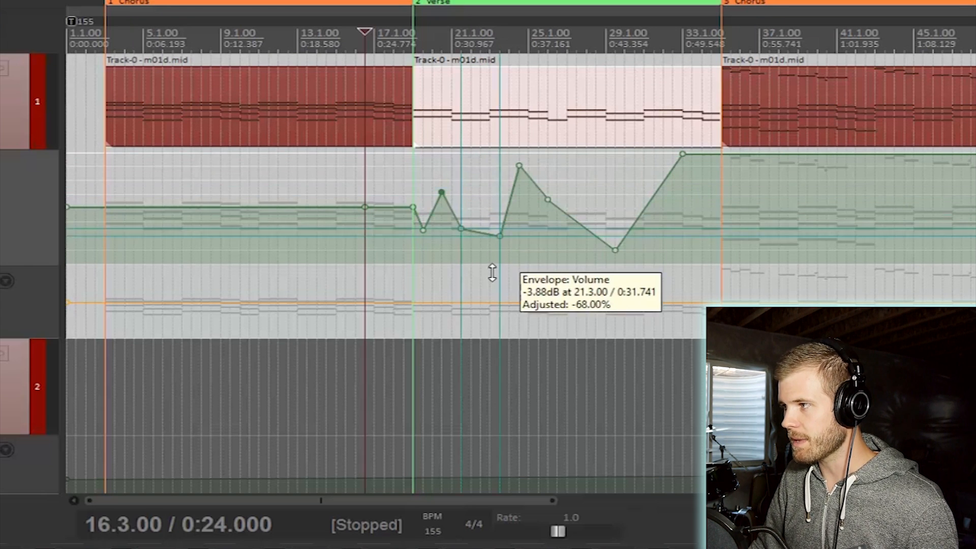
{"action": "left_click_drag", "start_coordinate": [530, 181], "coordinate": [540, 336]}
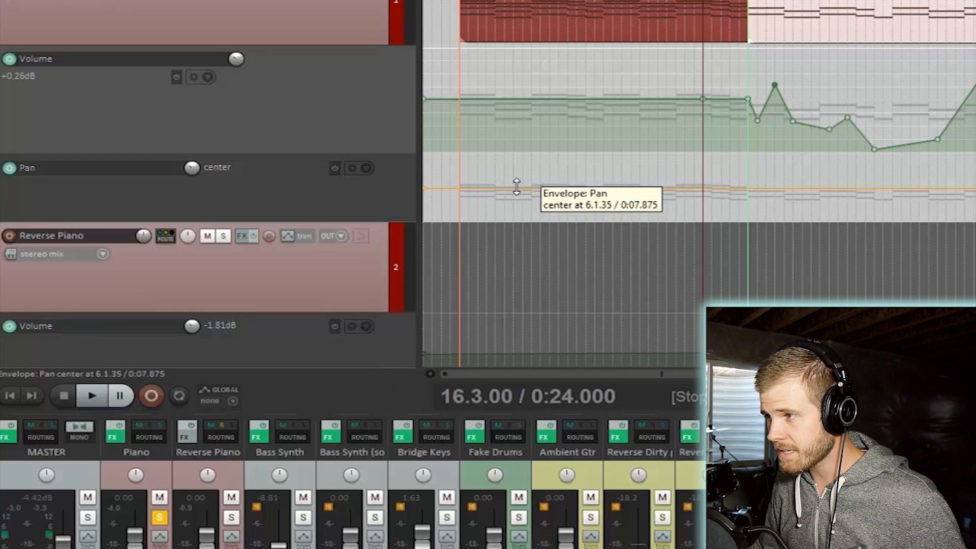
- Select the Piano's Pan envelope and insert several points along it through the verse
{"action": "left_click", "coordinate": [252, 188]}
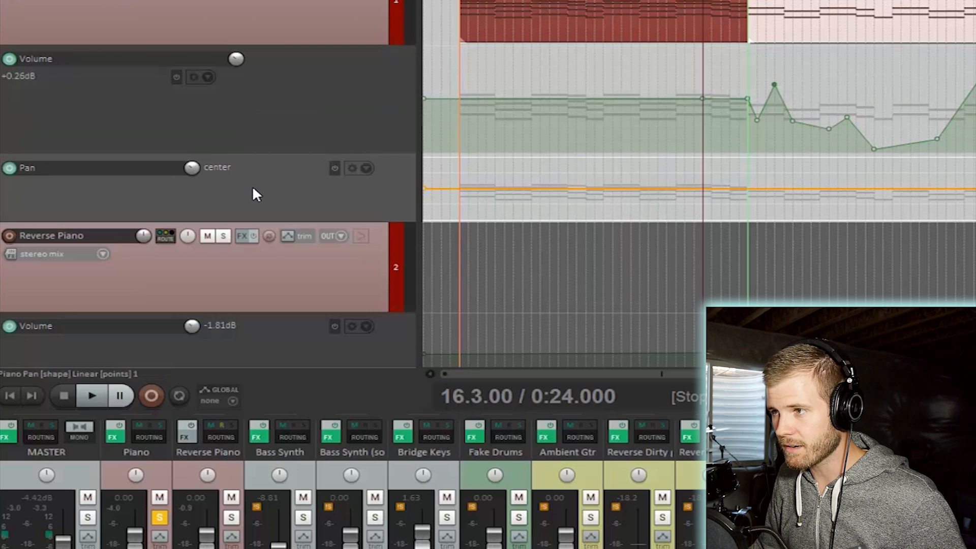
{"action": "left_click", "coordinate": [151, 7]}
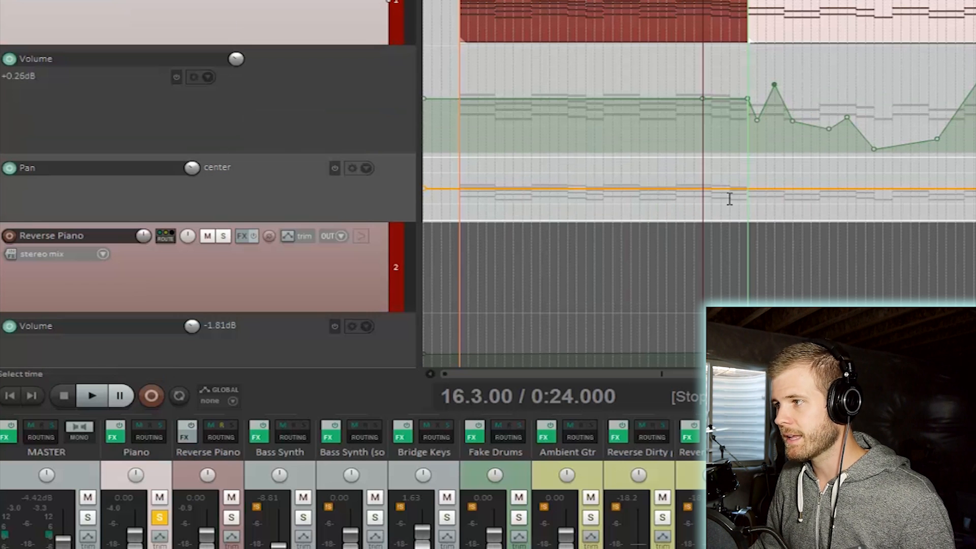
{"action": "left_click", "coordinate": [758, 198], "text": "shift"}
{"action": "left_click", "coordinate": [803, 199], "text": "shift"}
{"action": "left_click", "coordinate": [857, 199], "text": "shift"}
{"action": "left_click", "coordinate": [787, 191], "text": "shift"}
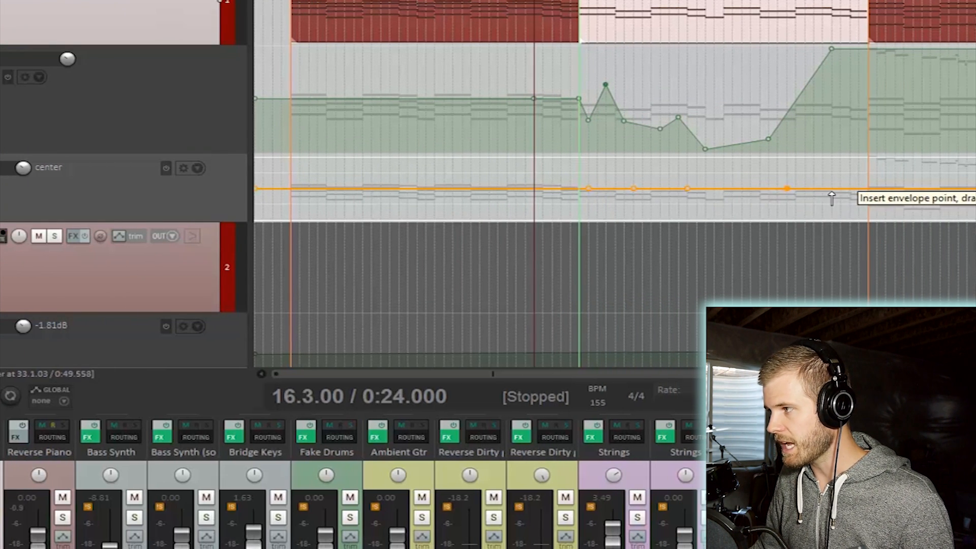
{"action": "left_click", "coordinate": [832, 191], "text": "shift"}
{"action": "left_click", "coordinate": [900, 191], "text": "shift"}
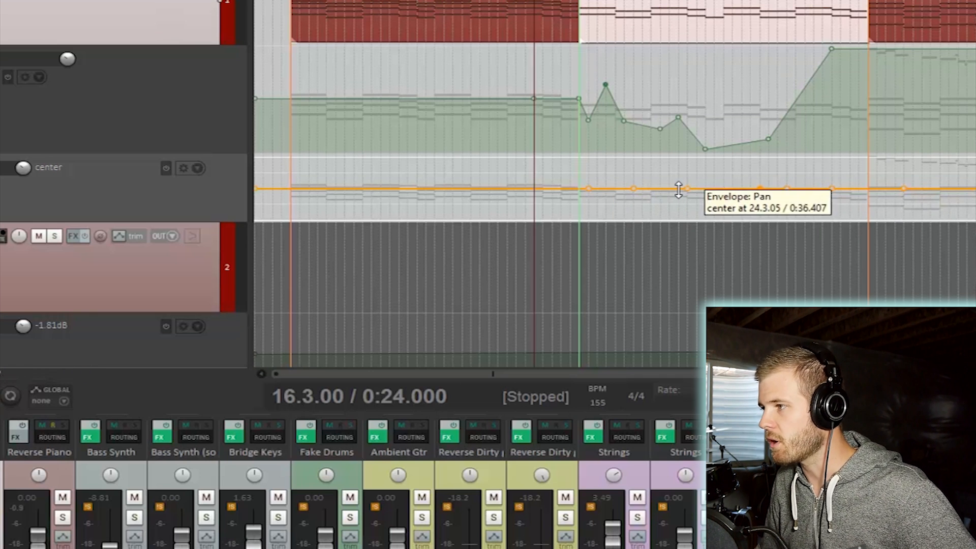
- Drag pan points to swing the piano left around bar 22 and back right around bar 26
{"action": "left_click_drag", "start_coordinate": [633, 188], "coordinate": [632, 171]}
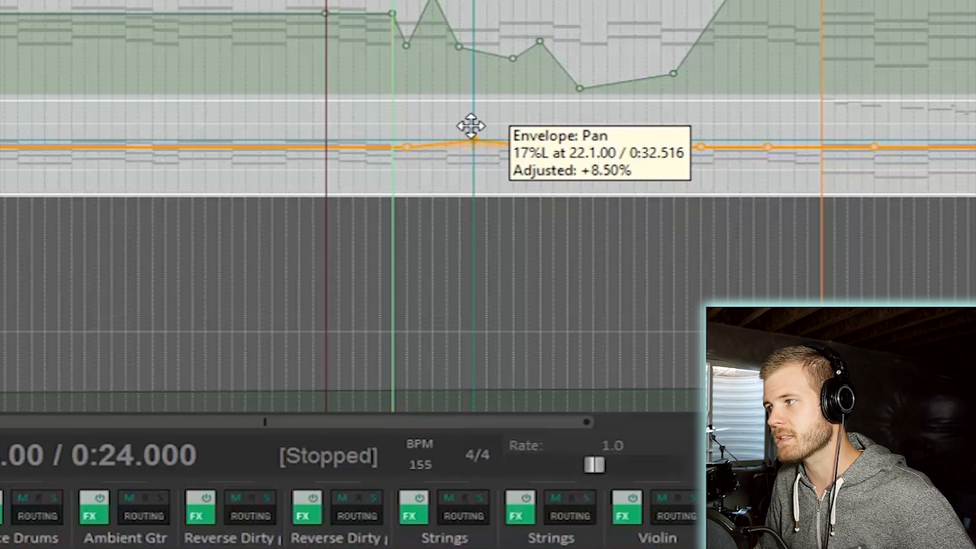
{"action": "left_click_drag", "start_coordinate": [471, 126], "coordinate": [473, 10]}
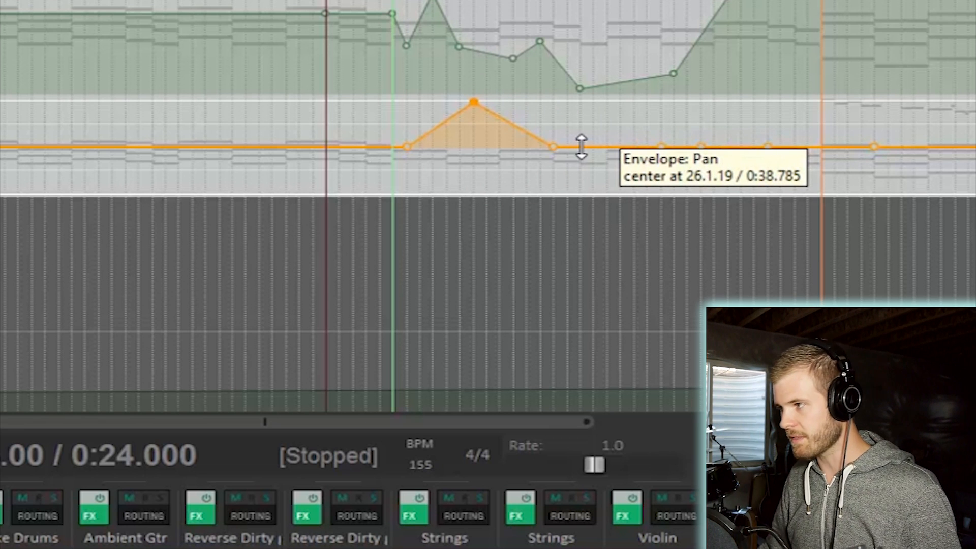
{"action": "left_click_drag", "start_coordinate": [659, 145], "coordinate": [654, 270]}
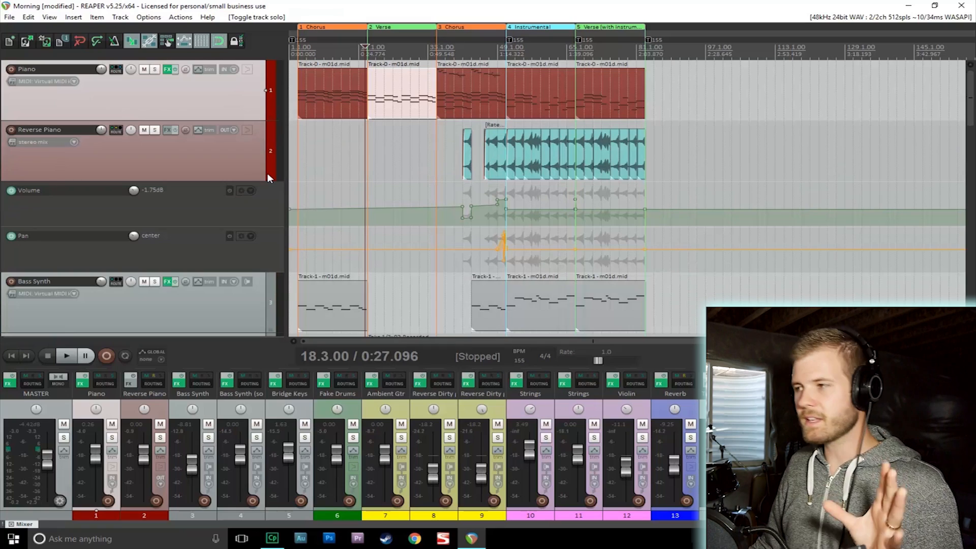
- Zoom in on the end of the chorus before the instrumental and play back the pan automation there
{"action": "scroll", "coordinate": [560, 168], "scroll_direction": "up", "scroll_amount": 3}
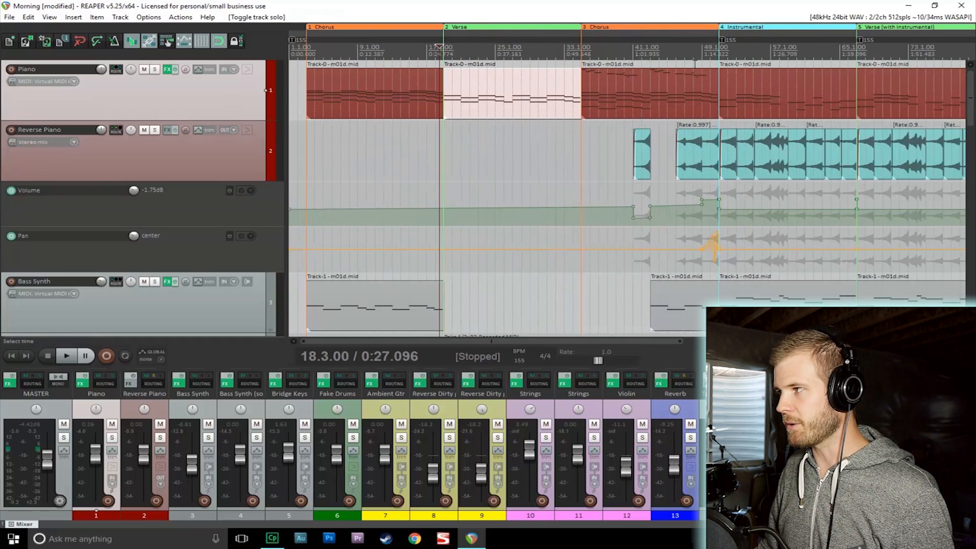
{"action": "left_click", "coordinate": [709, 53]}
{"action": "scroll", "coordinate": [738, 108], "scroll_direction": "up", "scroll_amount": 6}
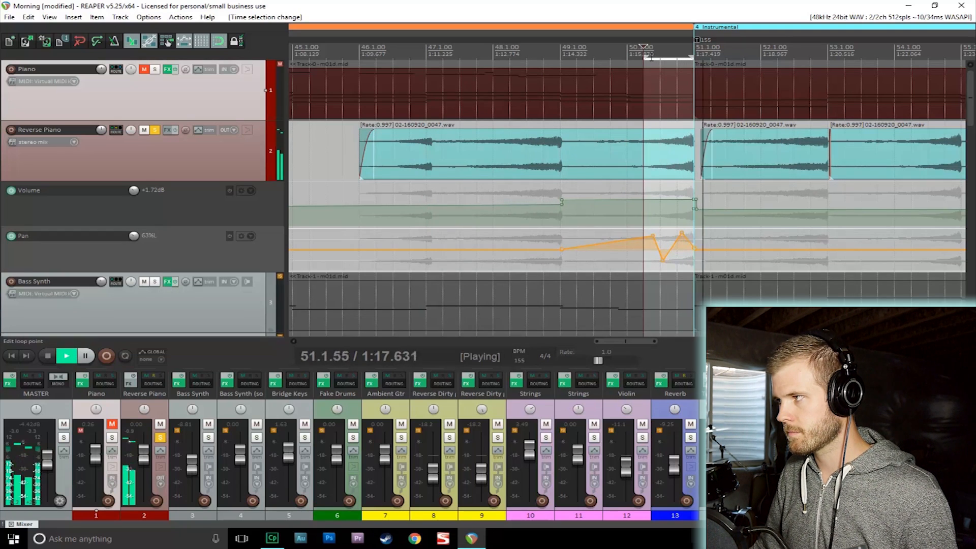
{"action": "key", "text": "space"}
{"action": "key", "text": "space"}
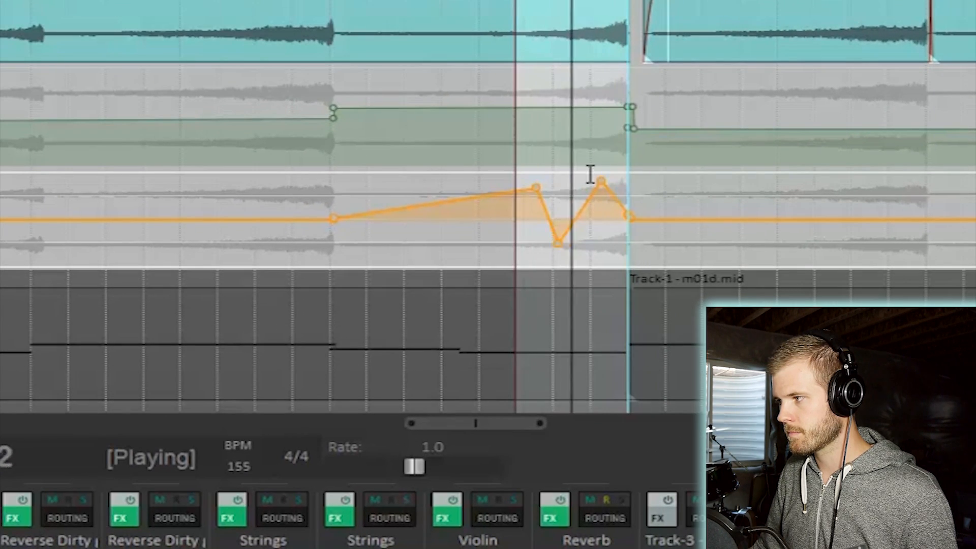
{"action": "key", "text": "space"}
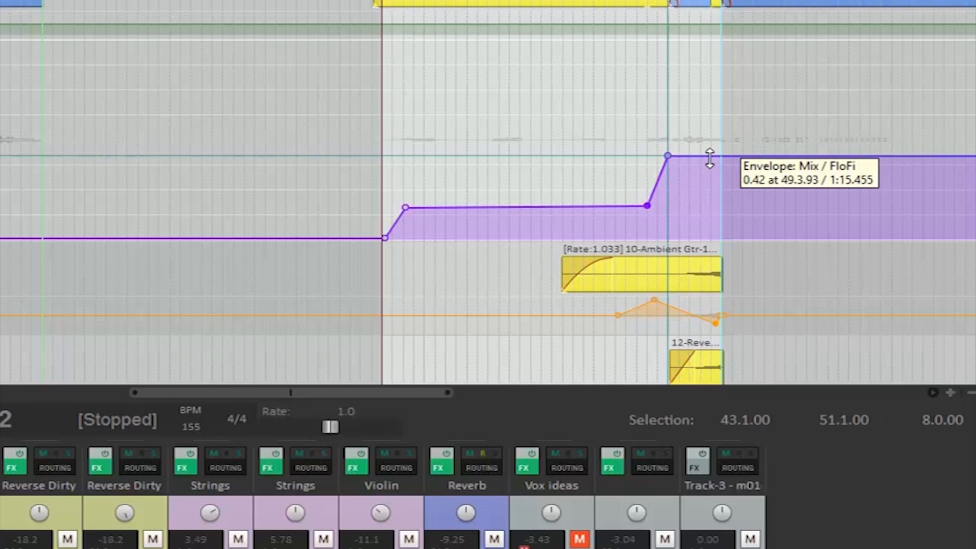
- Adjust knobs on the FloFi plugin of the Ambient Gtr track
{"action": "left_click_drag", "start_coordinate": [708, 153], "coordinate": [708, 138]}
{"action": "left_click_drag", "start_coordinate": [590, 206], "coordinate": [590, 189]}
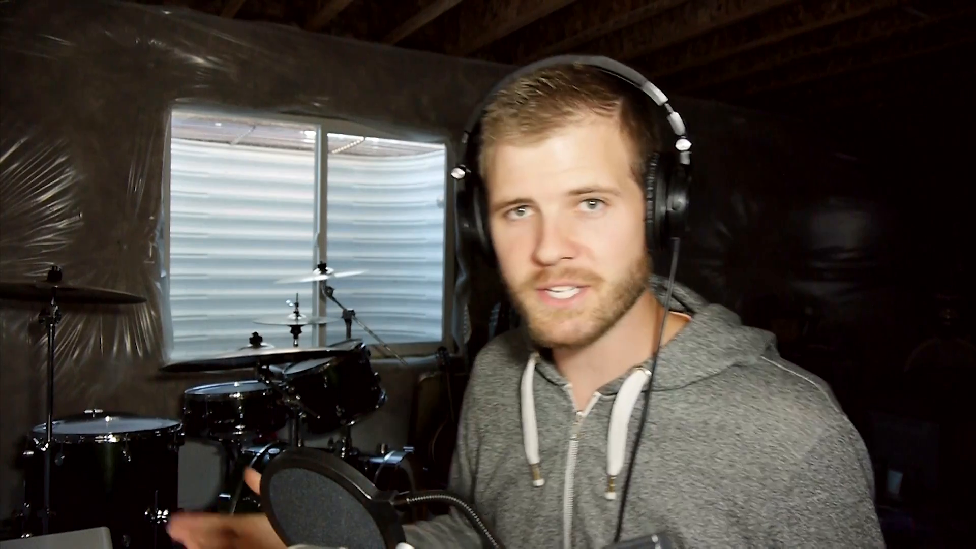